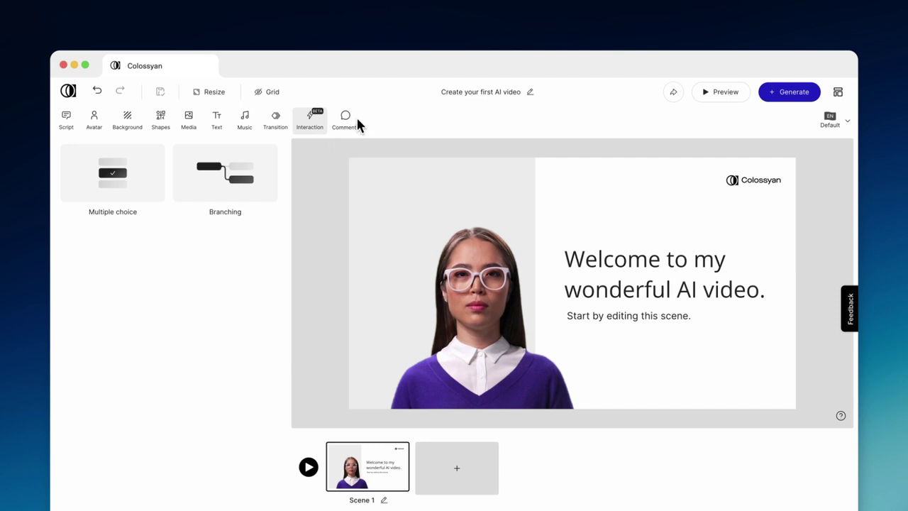
click(356, 122)
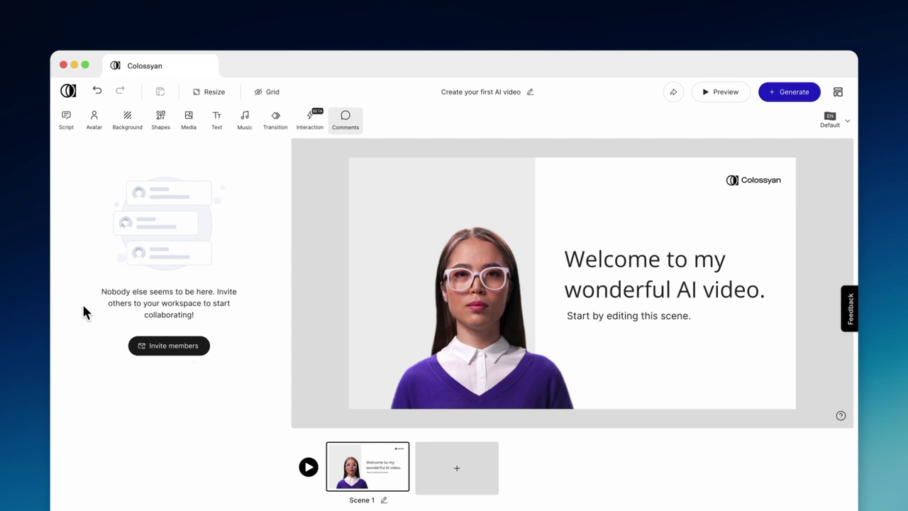
click(72, 124)
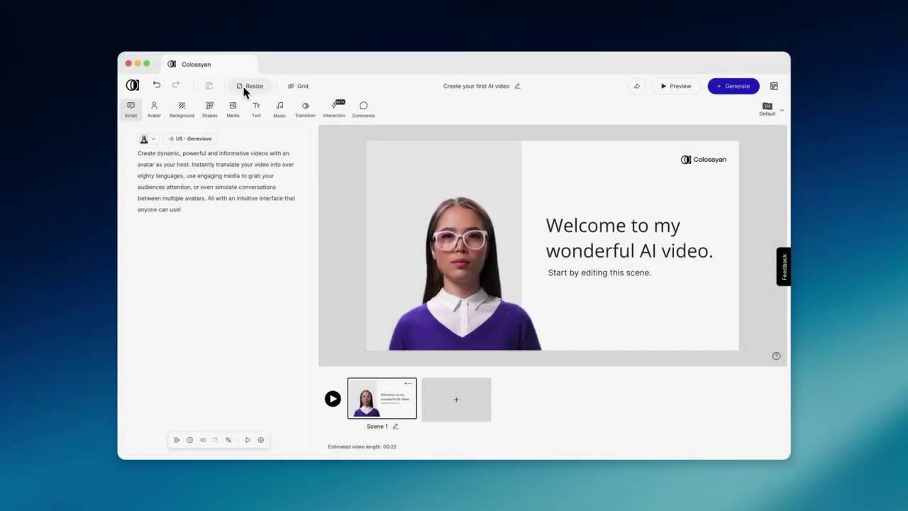
click(244, 86)
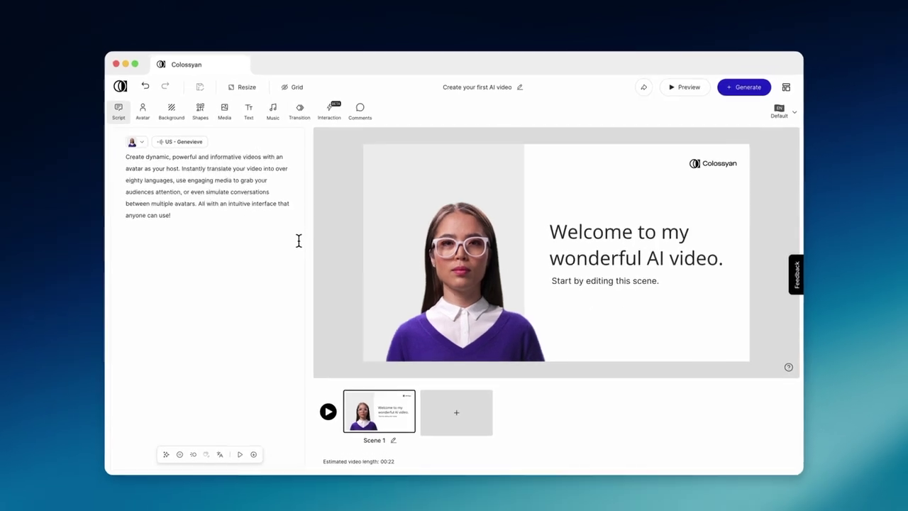
- Move the avatar in Scene 1 slightly to the left, away from the welcome text
click(475, 378)
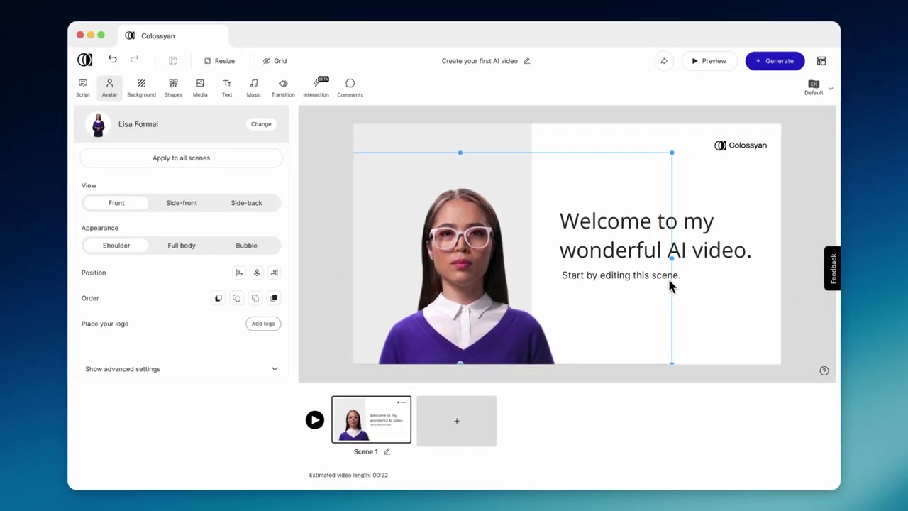
click(672, 259)
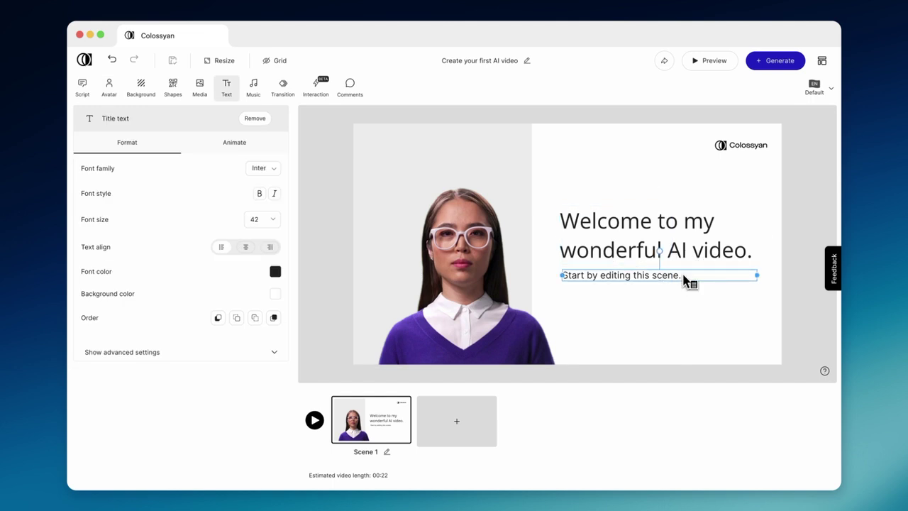
click(534, 273)
drag(533, 271, 532, 275)
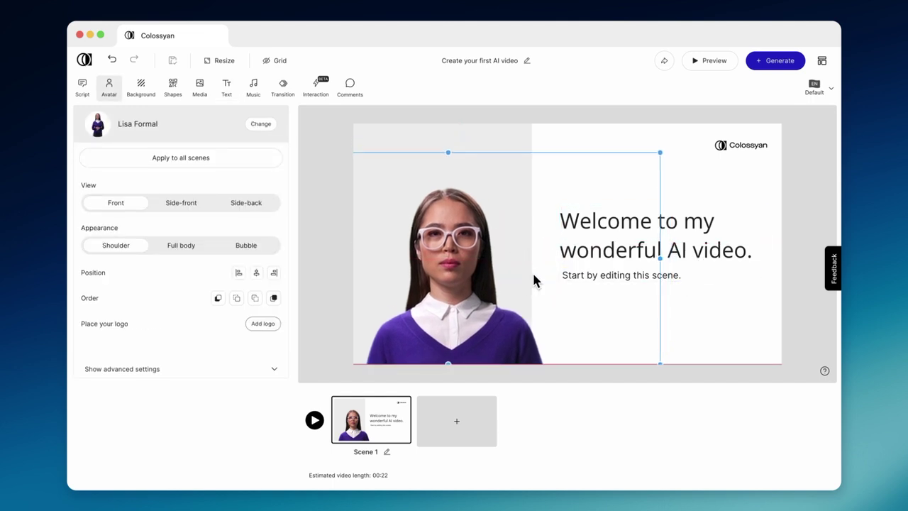
- Add an empty scene after Scene 1 and move its avatar to the horizontal middle of the canvas
click(464, 430)
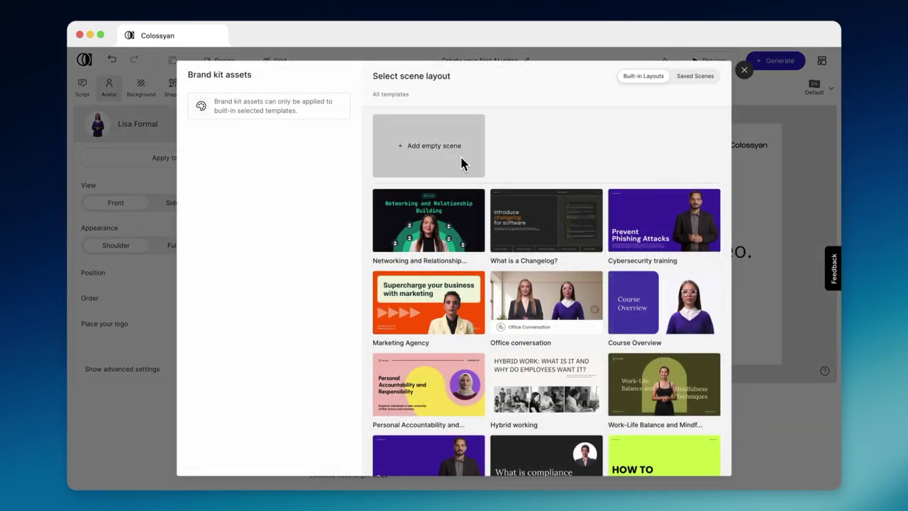
click(462, 163)
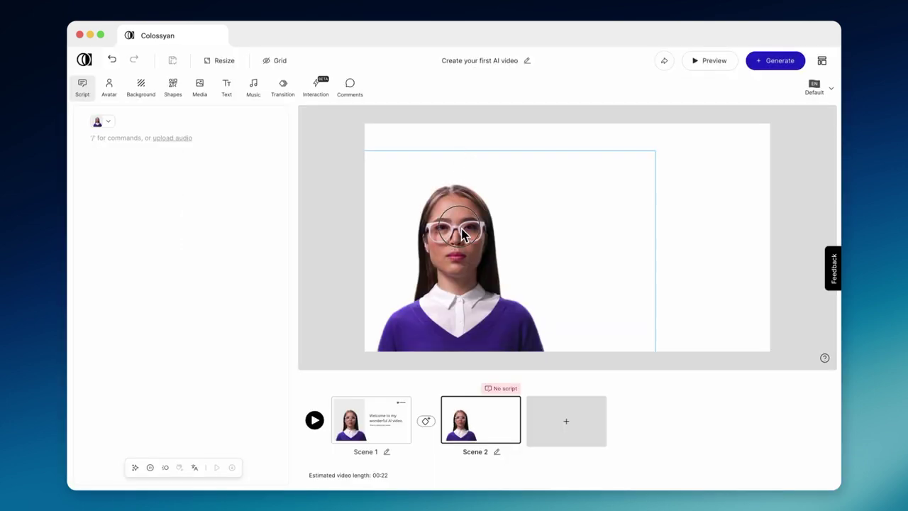
click(553, 203)
drag(553, 204, 565, 240)
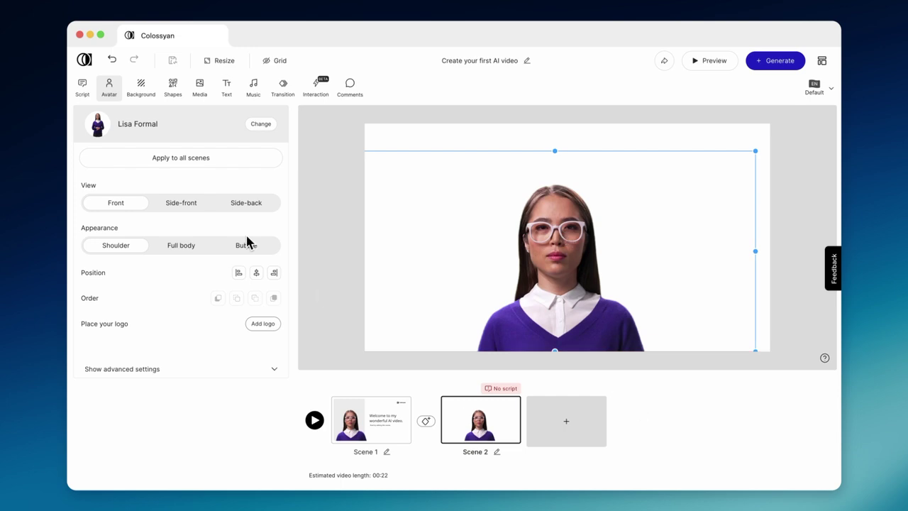
- Write "Hi there." as the script for Scene 2
click(82, 89)
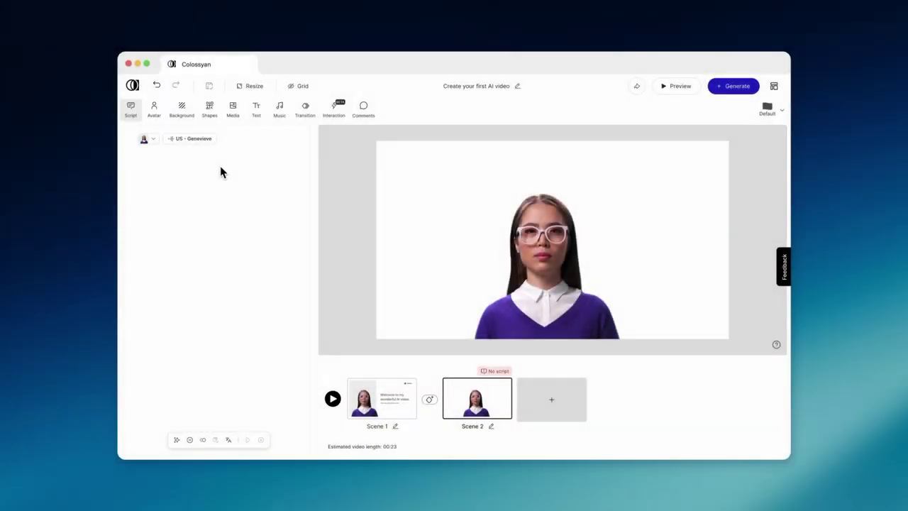
click(214, 166)
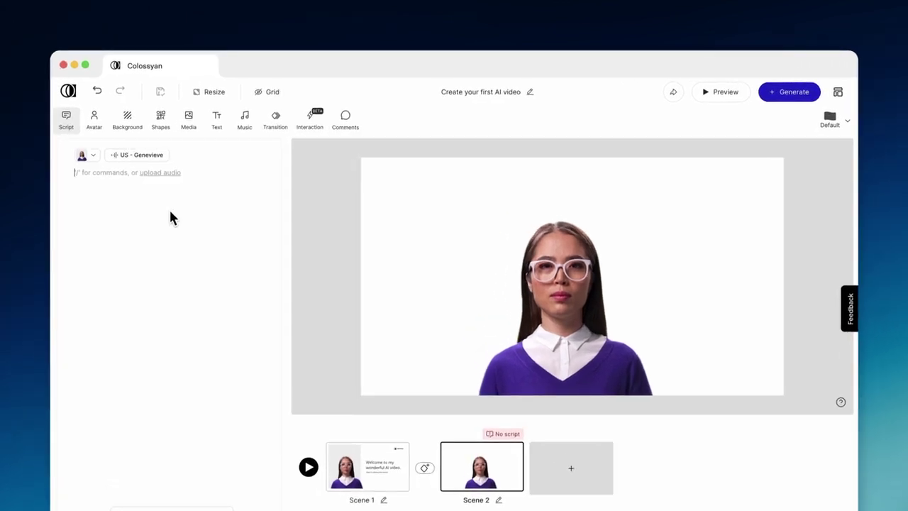
text(Hi there!)
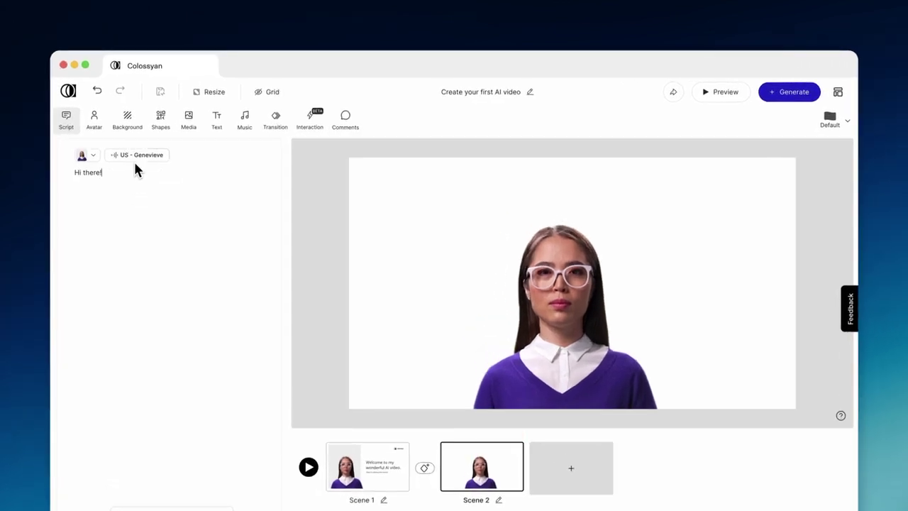
drag(109, 175, 66, 178)
click(126, 173)
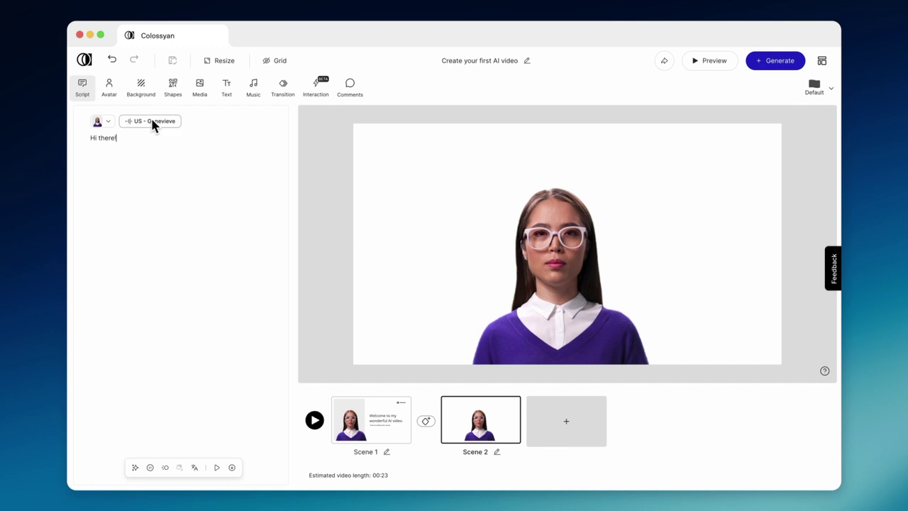
text(!)
key(Return)
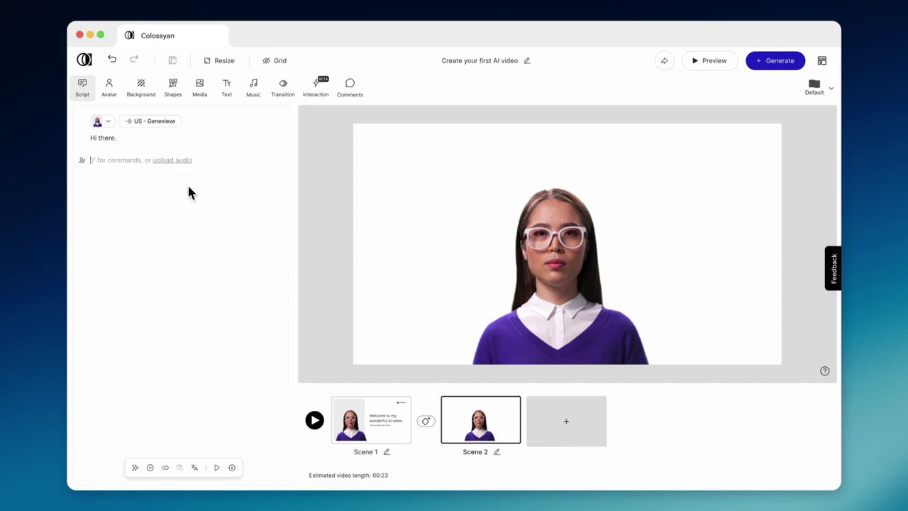
click(178, 125)
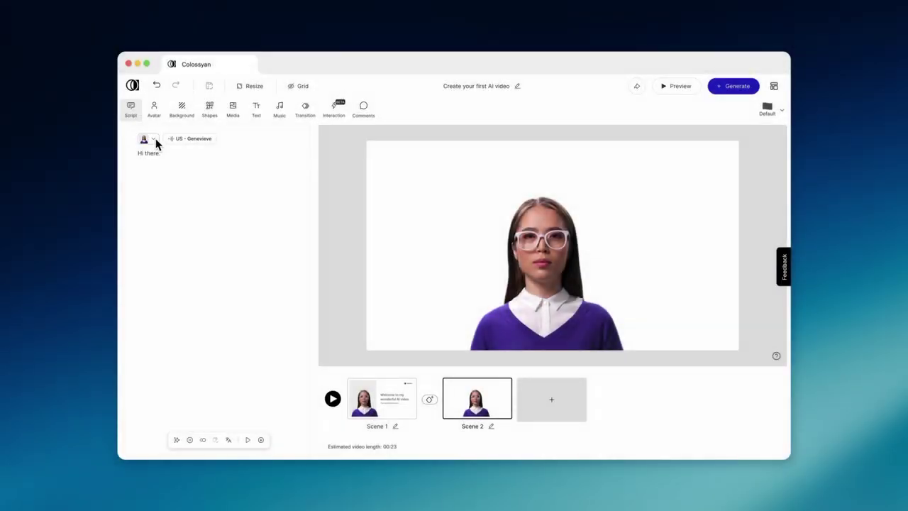
- Set the "Hi there." script block in Scene 2 to Narration only
click(156, 142)
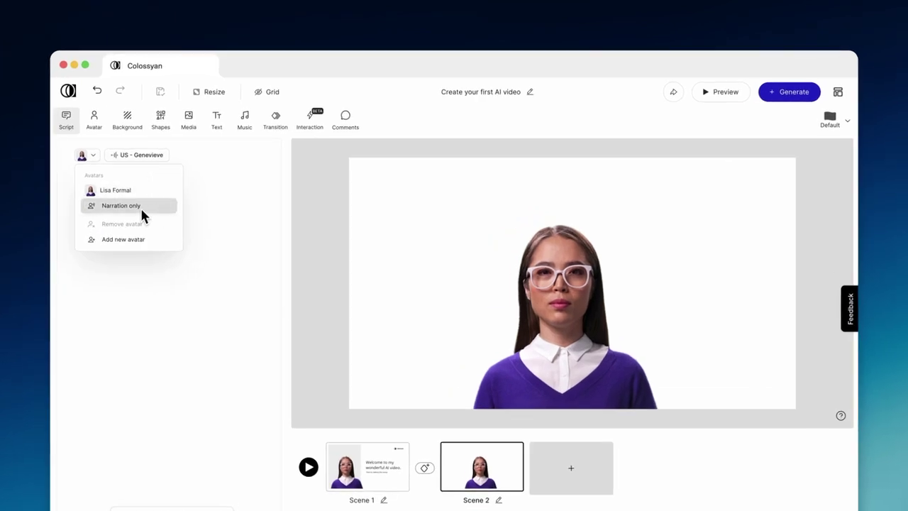
click(141, 209)
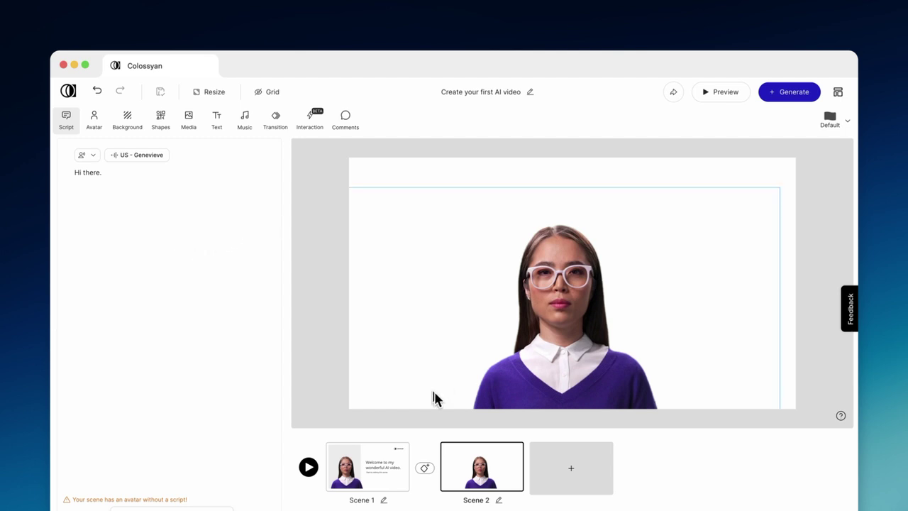
- Duplicate Scene 2 and delete the avatar from the copy
click(515, 461)
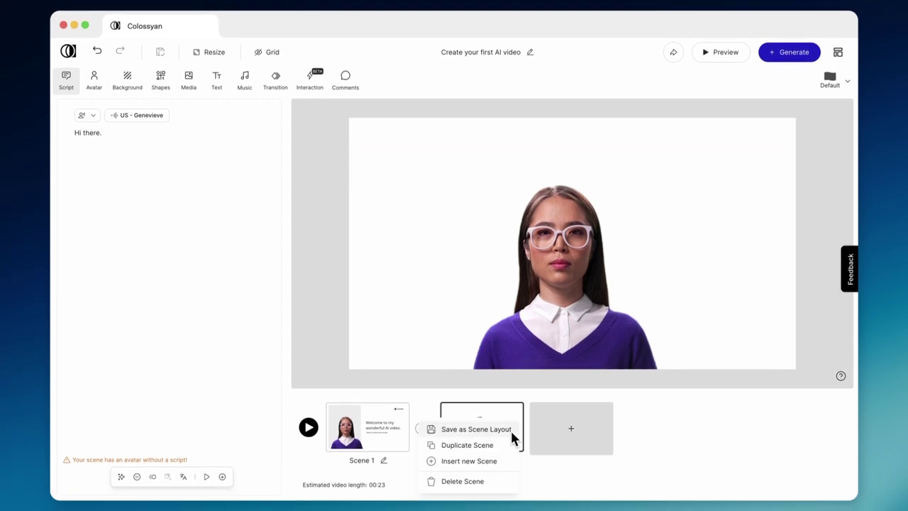
click(505, 445)
click(590, 315)
key(Delete)
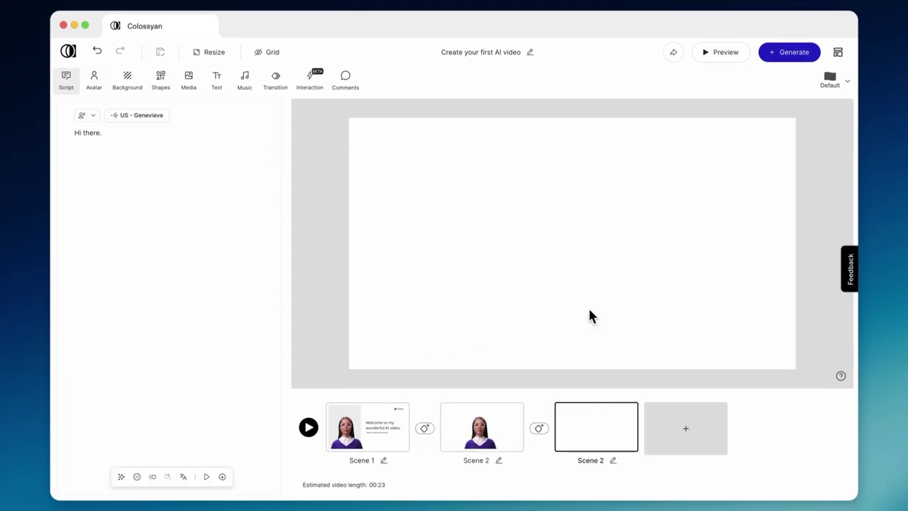
- Assign the "Hi there." script block in the original Scene 2 to the Lisa Formal avatar
click(490, 436)
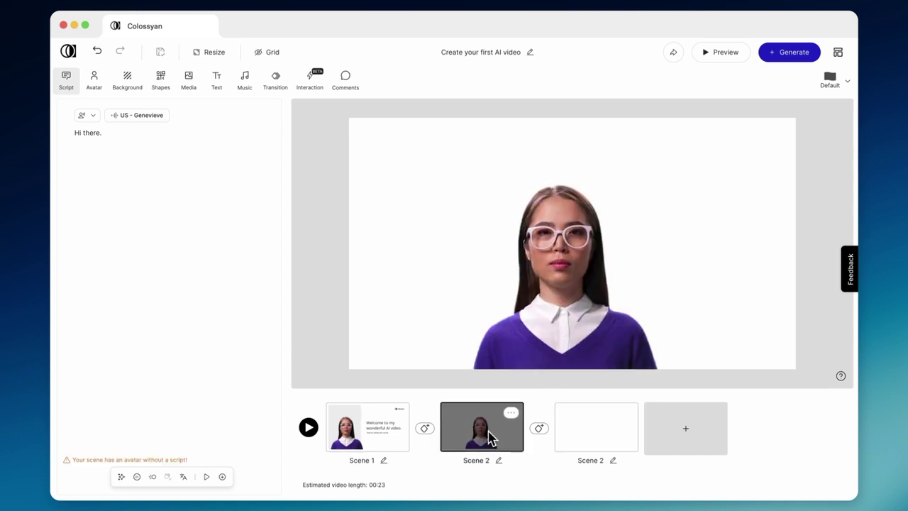
click(96, 115)
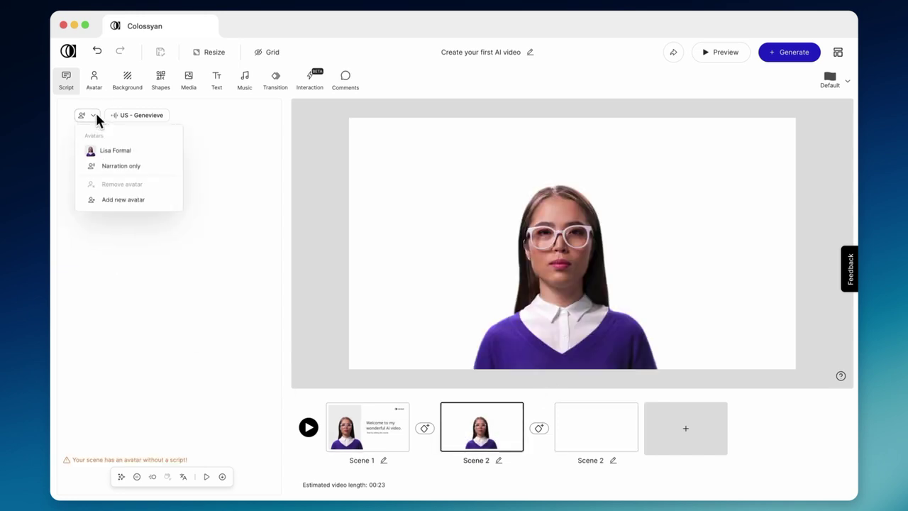
click(116, 150)
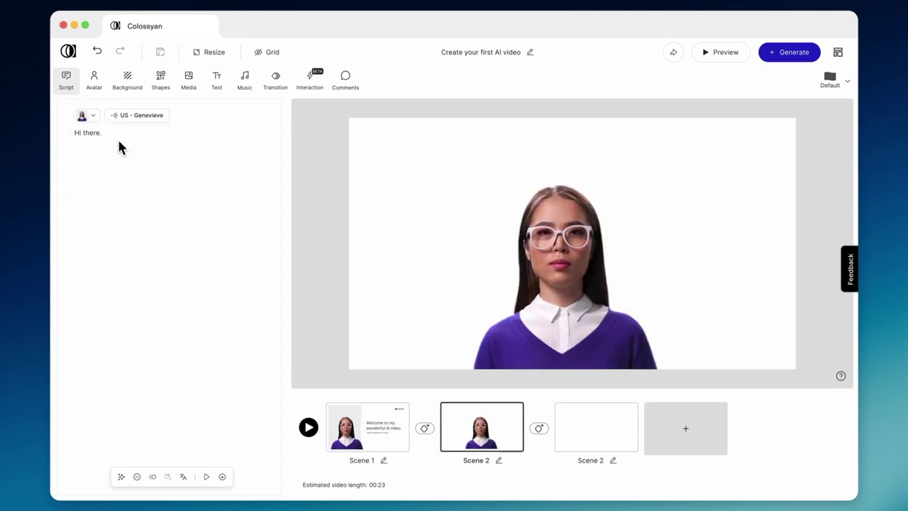
- Add a second script block reading "Hey!" below the first and give it a speaker of its own
key(Return)
text(Hey!)
click(66, 157)
- Add the Anthony Formal avatar as the speaker of the "Hey!" block, filtering the avatars by Side view
click(86, 156)
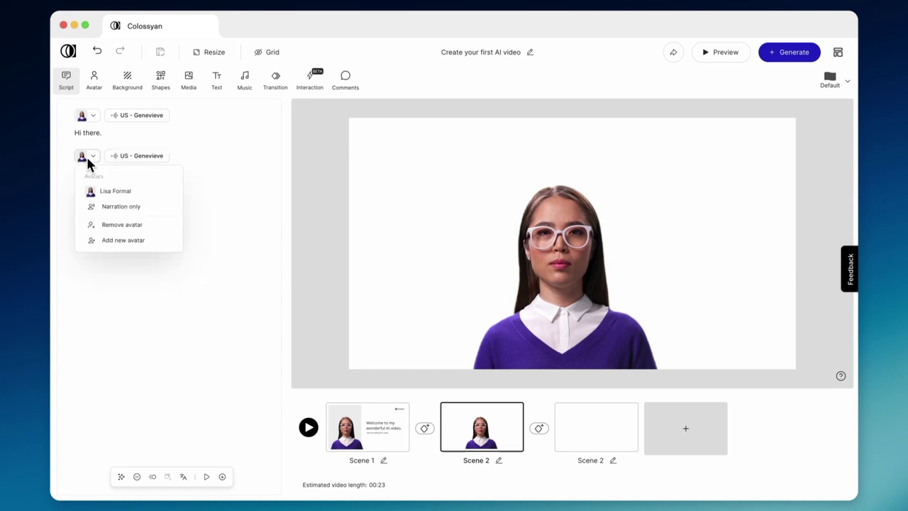
click(126, 240)
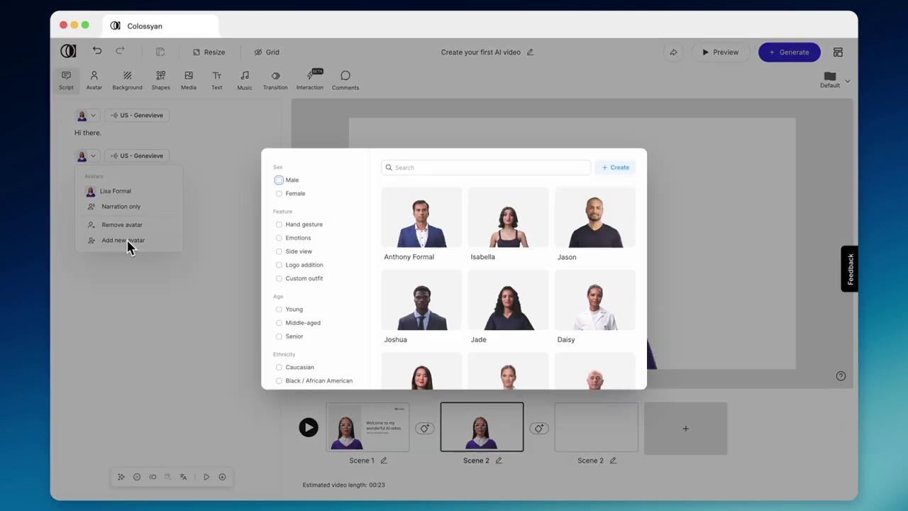
click(303, 251)
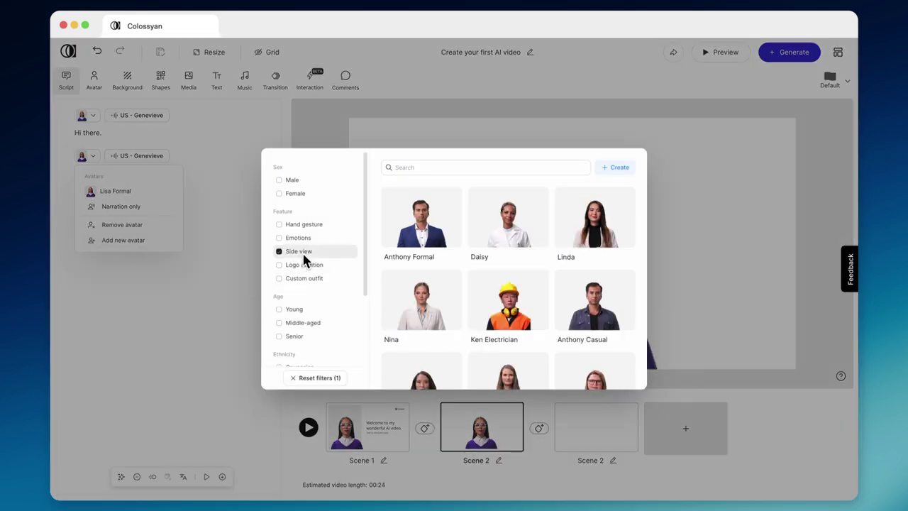
click(429, 233)
- Place the Anthony Formal avatar to the right of Lisa, enlarged and in Side-back view
drag(550, 223, 653, 255)
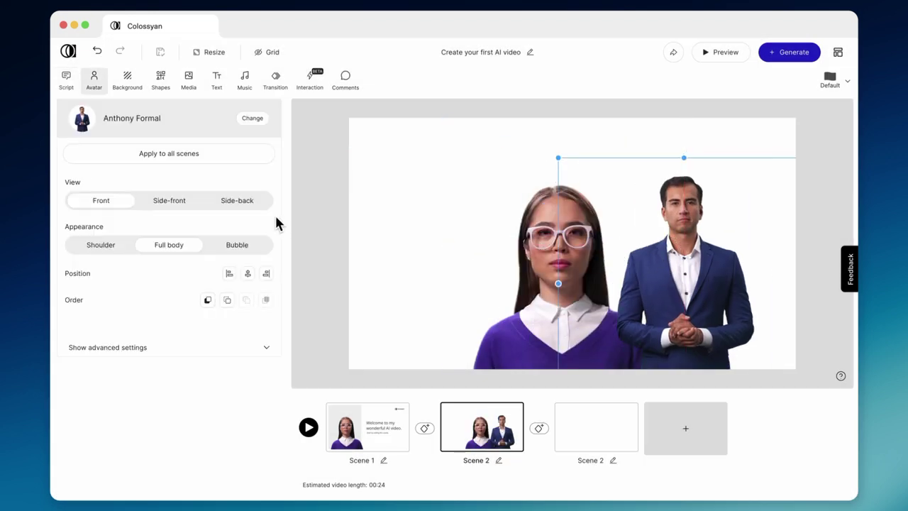
click(252, 202)
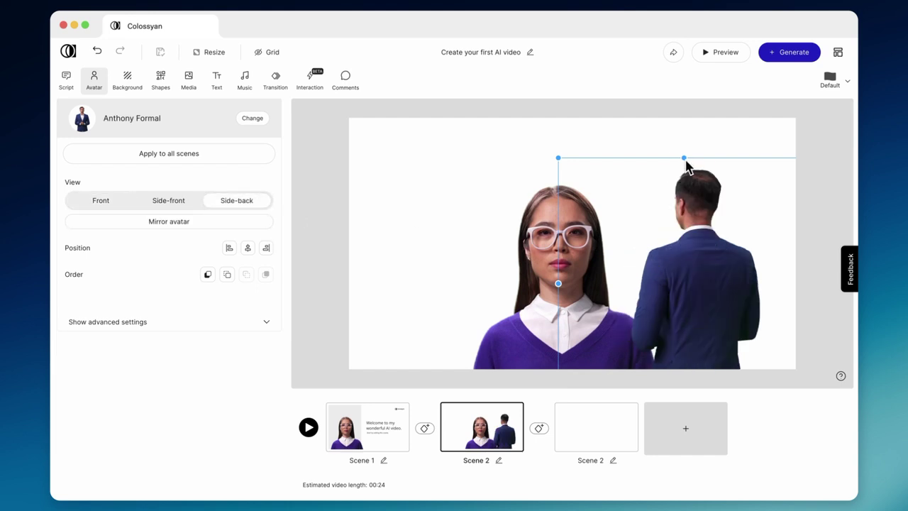
drag(684, 159, 681, 118)
key(super+z)
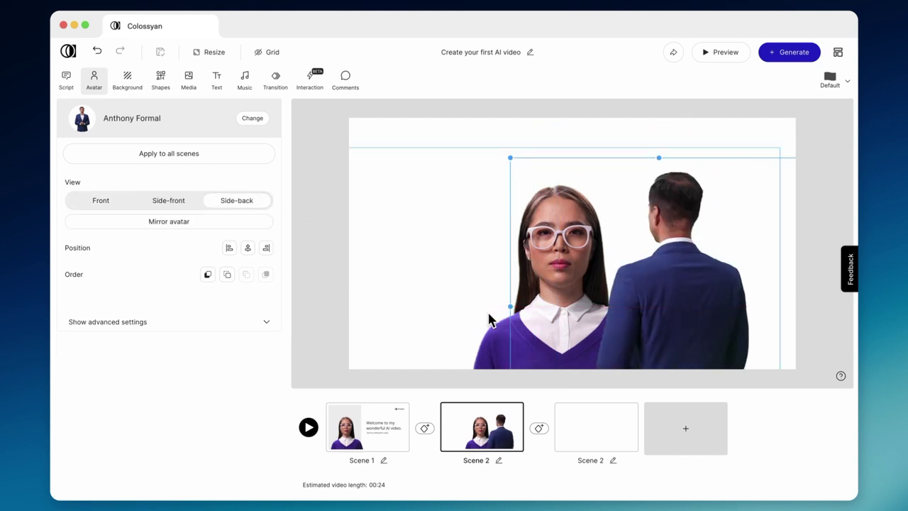
- Switch the Lisa Formal avatar to Side-front view and move it left and down, clear of the other avatar
click(490, 316)
click(167, 202)
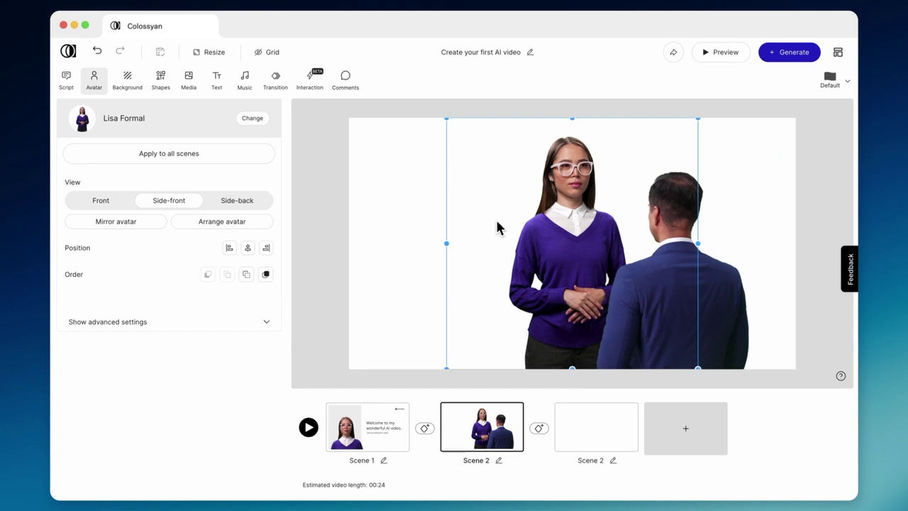
drag(499, 227, 433, 268)
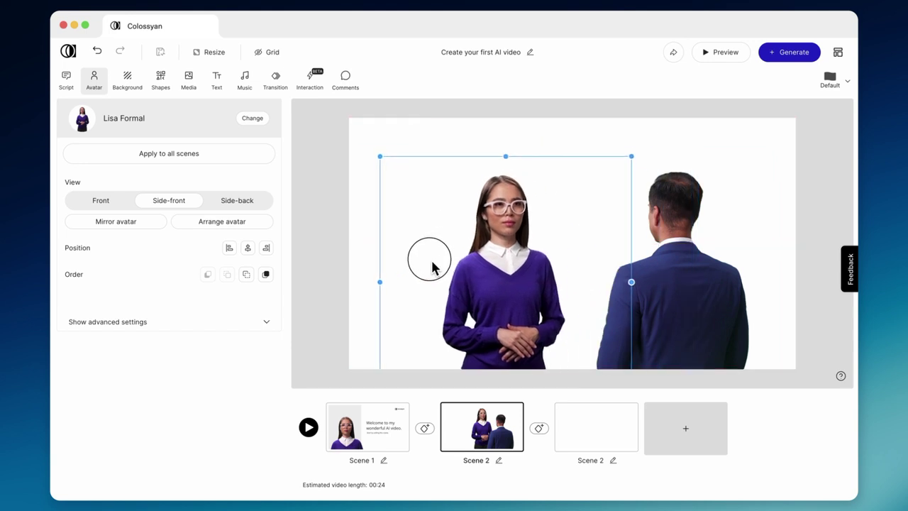
- Insert a 1.0s pause after the "Hey!" line in the Scene 2 script
click(64, 88)
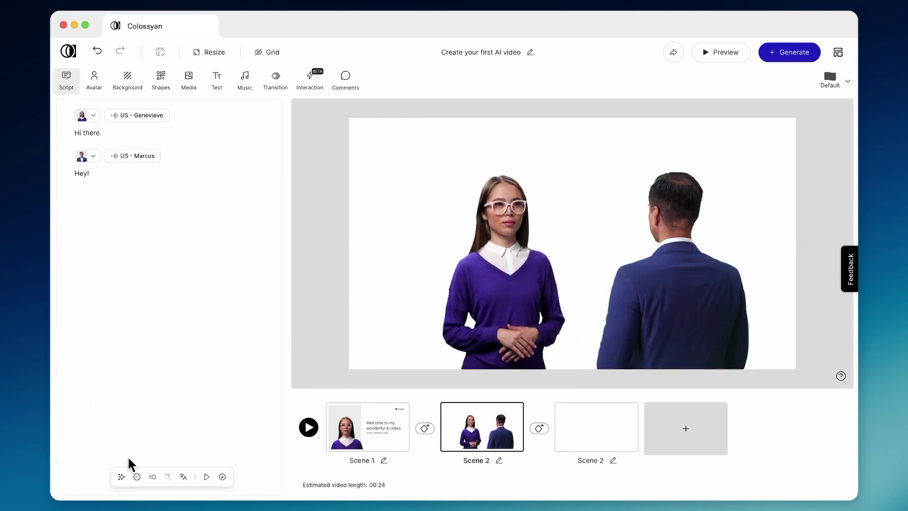
click(138, 476)
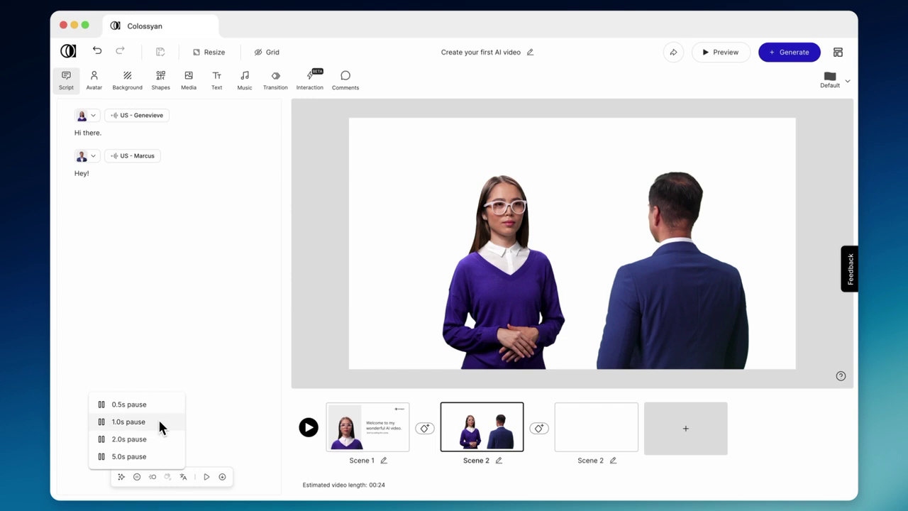
click(160, 423)
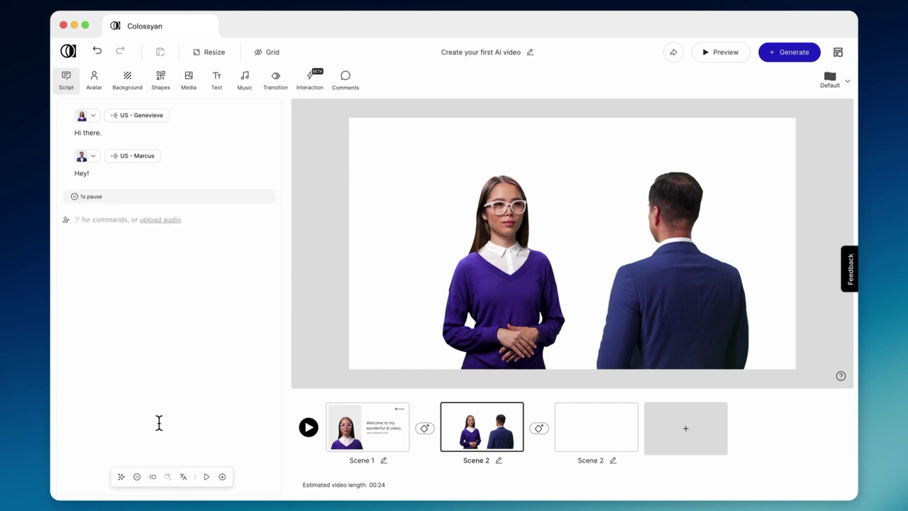
- Open the voice selection for the "Hi there." block and look at the Other filter options
click(163, 120)
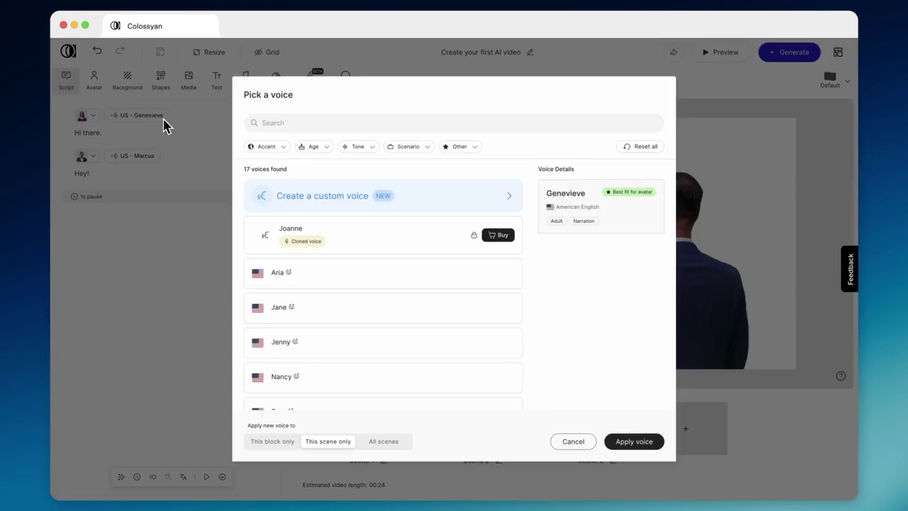
click(473, 149)
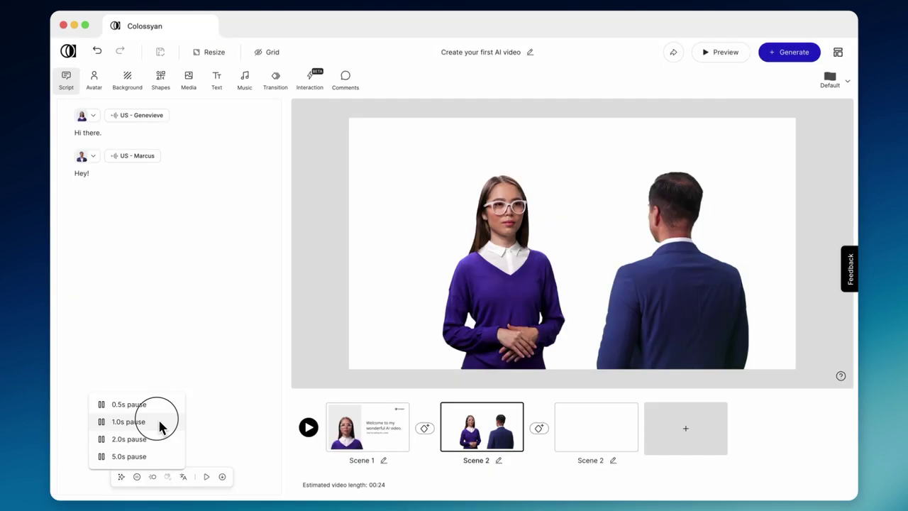
- Insert a 1.0s pause after the "Hey!" line in the Scene 2 script
click(159, 424)
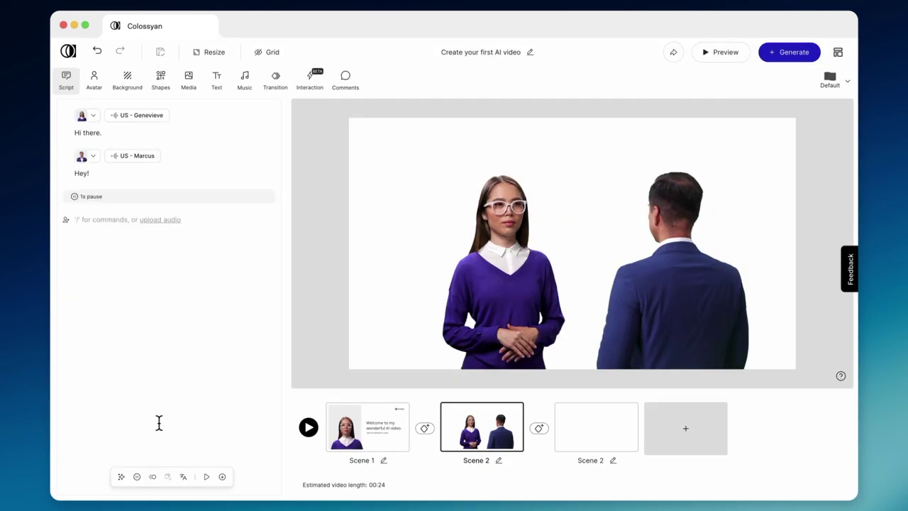
- Filter the voices for the "Hi there." block by Voice emotion support and apply the Aria voice to this scene only
click(162, 119)
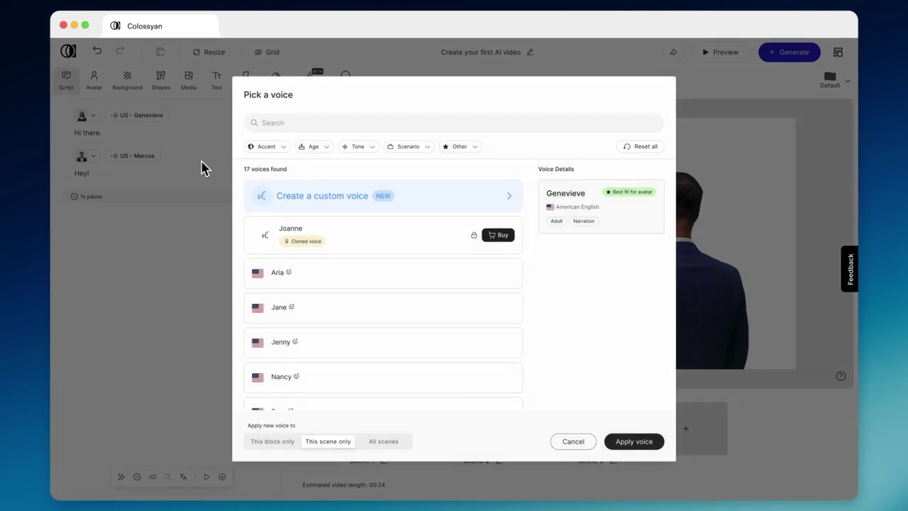
click(473, 147)
click(473, 164)
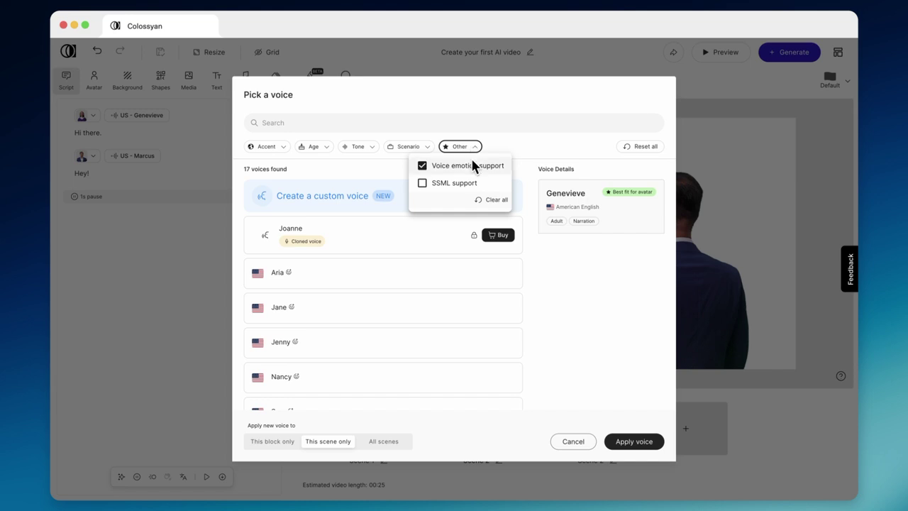
click(474, 171)
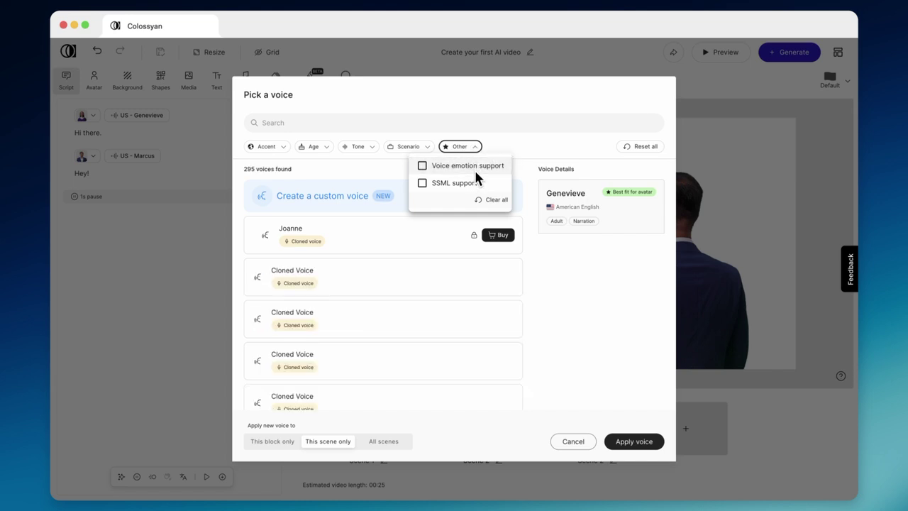
click(474, 169)
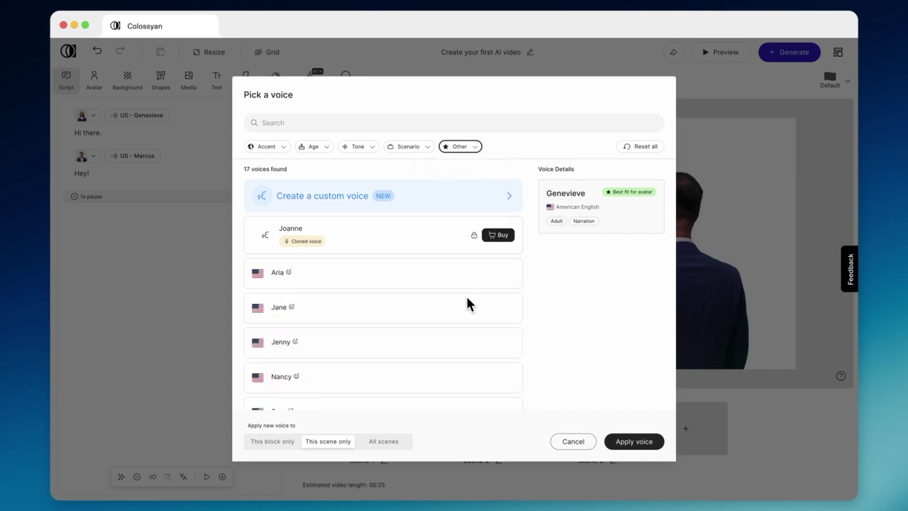
click(430, 272)
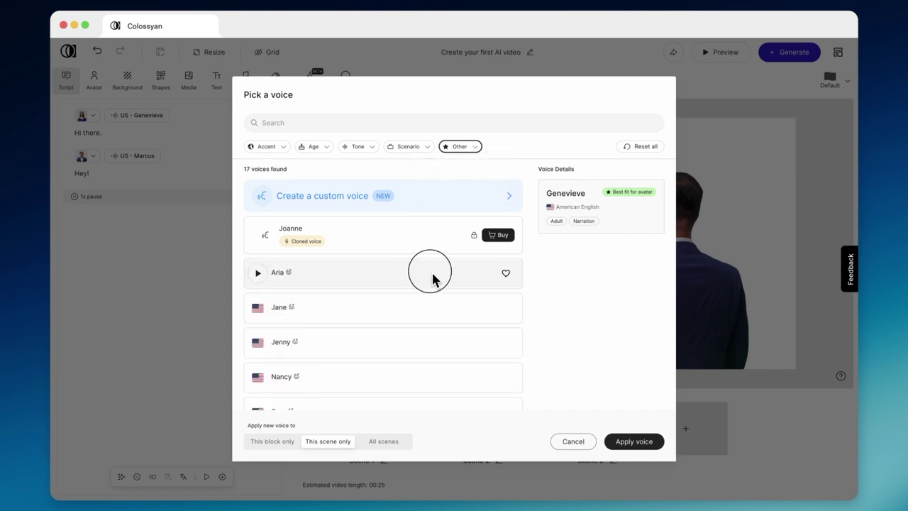
click(634, 441)
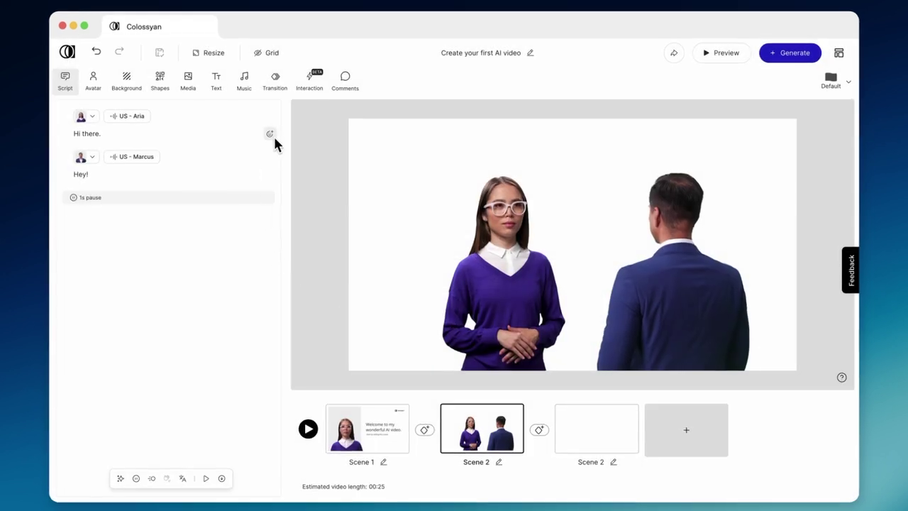
- Assign a voice emotion to the "Hi there." line
click(270, 134)
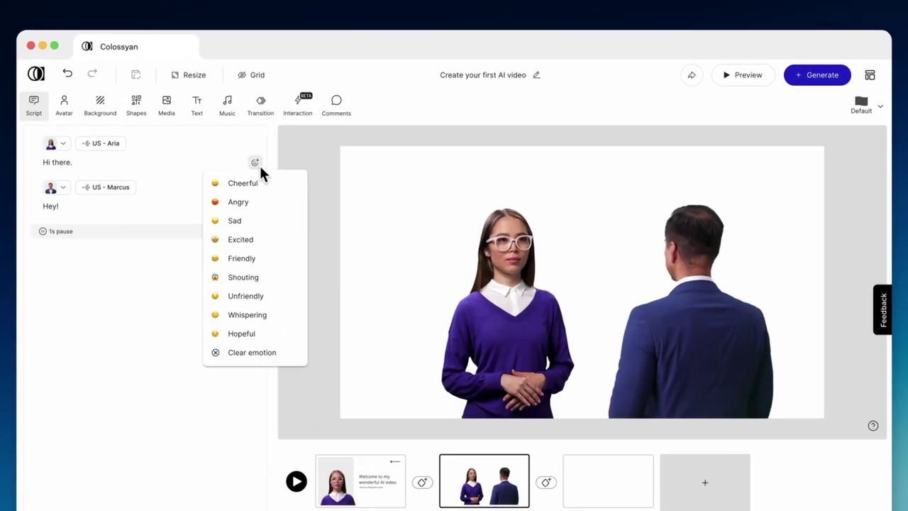
click(287, 244)
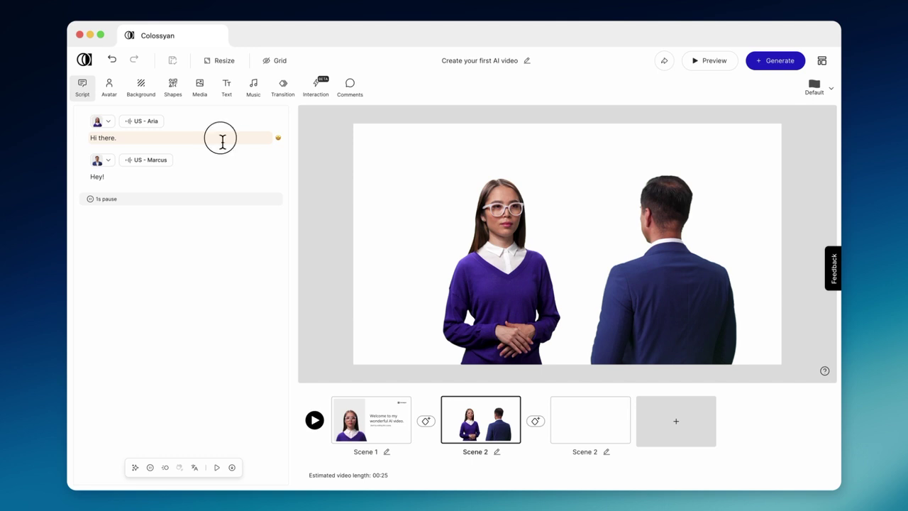
- Insert an animation marker after "Hi there." and another one after "Hey!" in the script
click(223, 137)
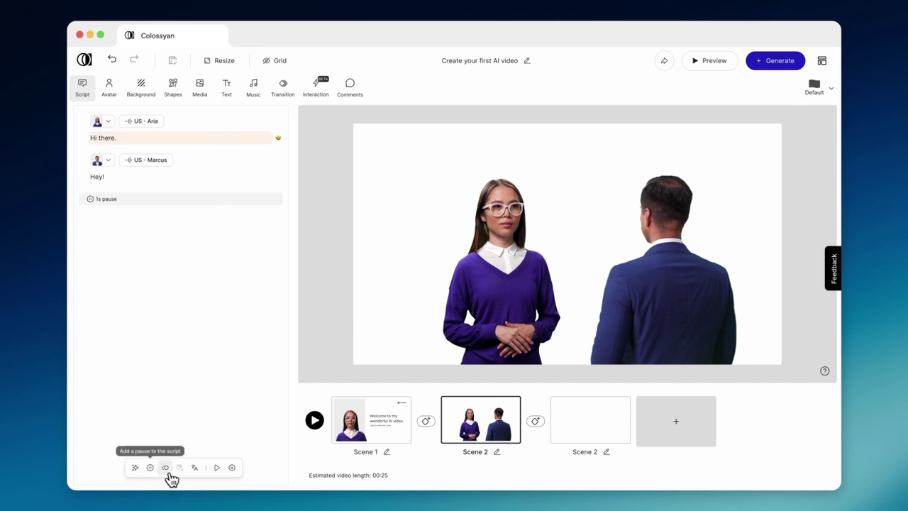
click(170, 469)
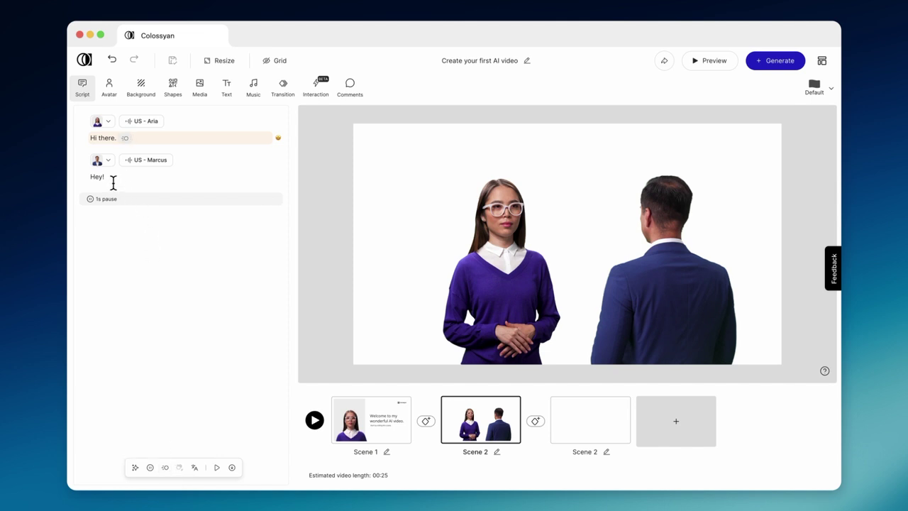
click(166, 468)
- Look at the AI assistant's options for the script and close them without choosing one
click(135, 468)
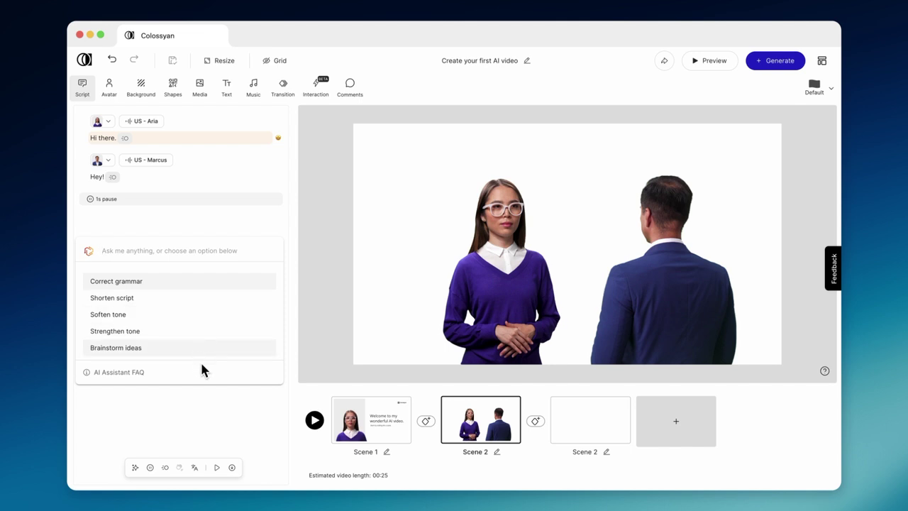
click(209, 403)
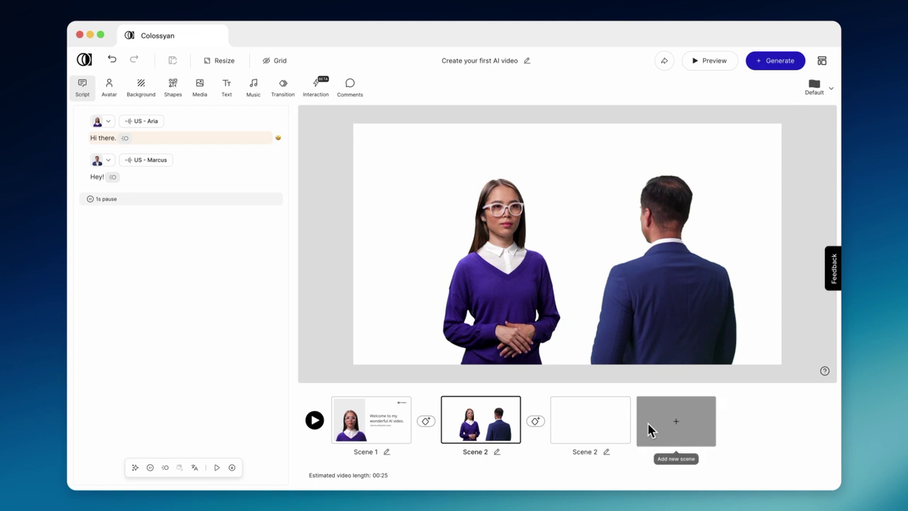
- Select the empty third scene and look at its scene options without choosing one
click(624, 412)
click(626, 411)
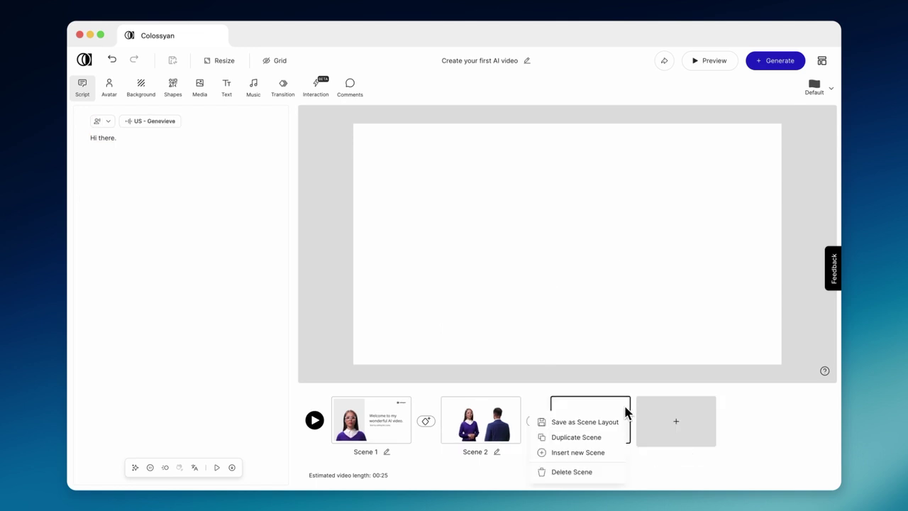
click(673, 427)
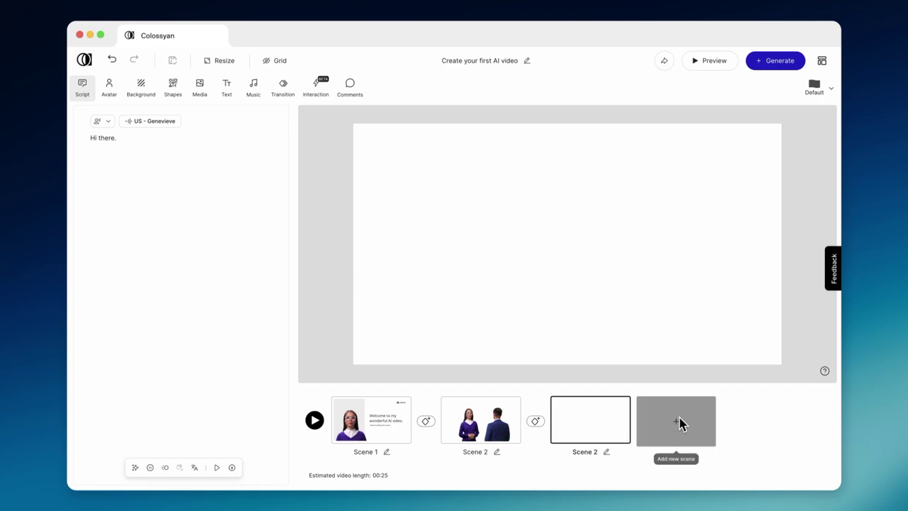
- Browse the built-in layouts for a new scene and close the selection without adding one
click(674, 426)
scroll(679, 423, down, 5)
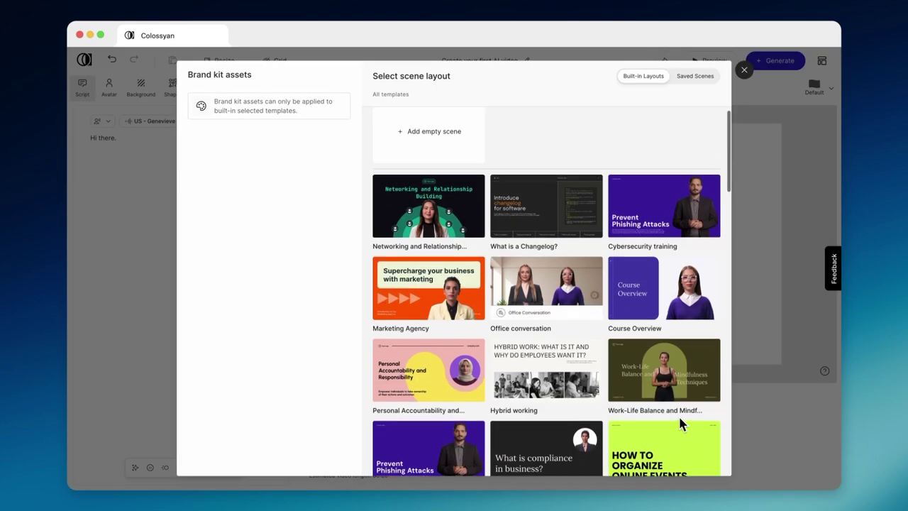
scroll(679, 423, up, 5)
scroll(680, 422, up, 1)
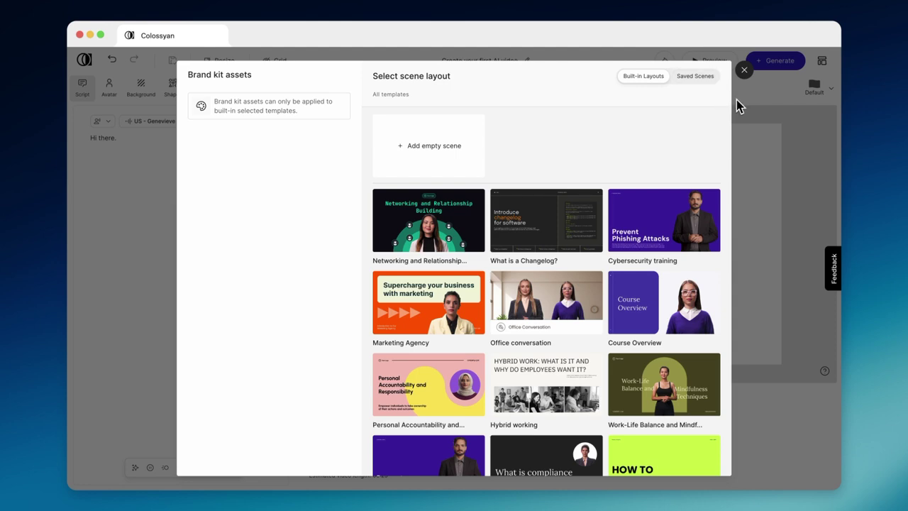
click(744, 70)
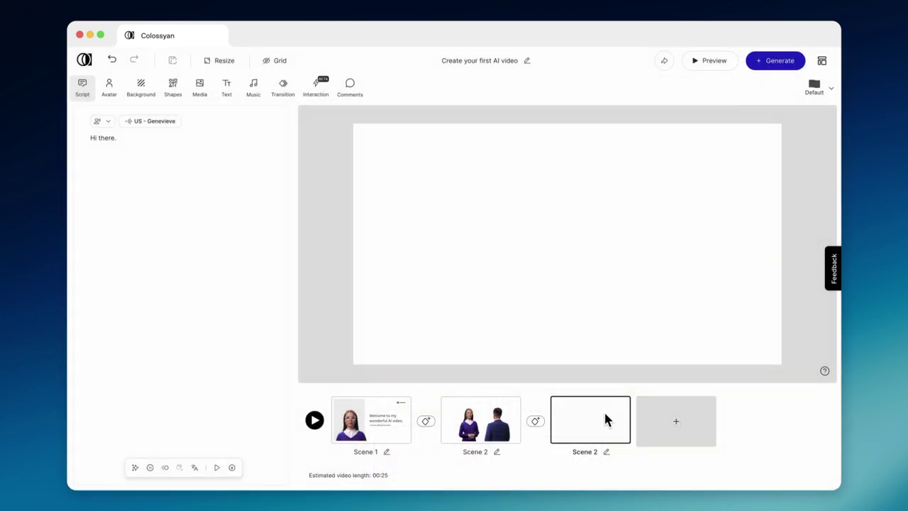
- Add a Fade transition between the two-avatar scene and the empty scene after it
click(536, 422)
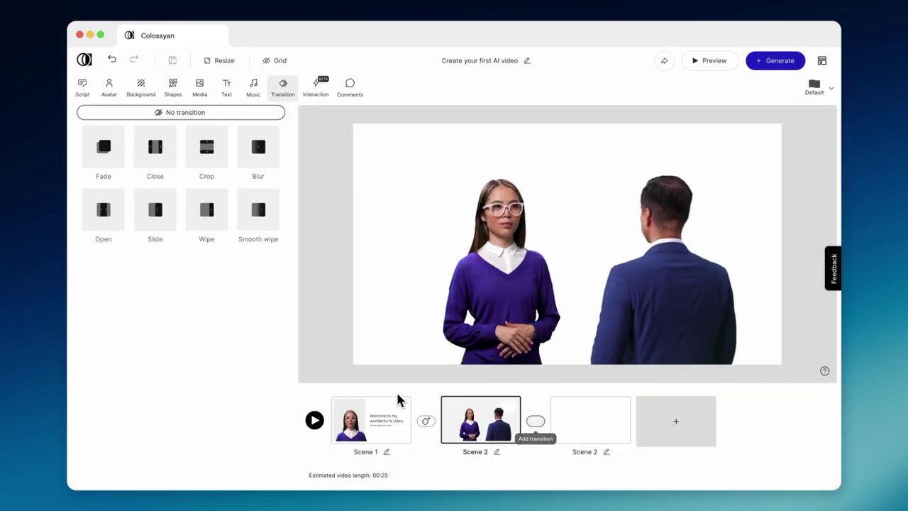
click(113, 159)
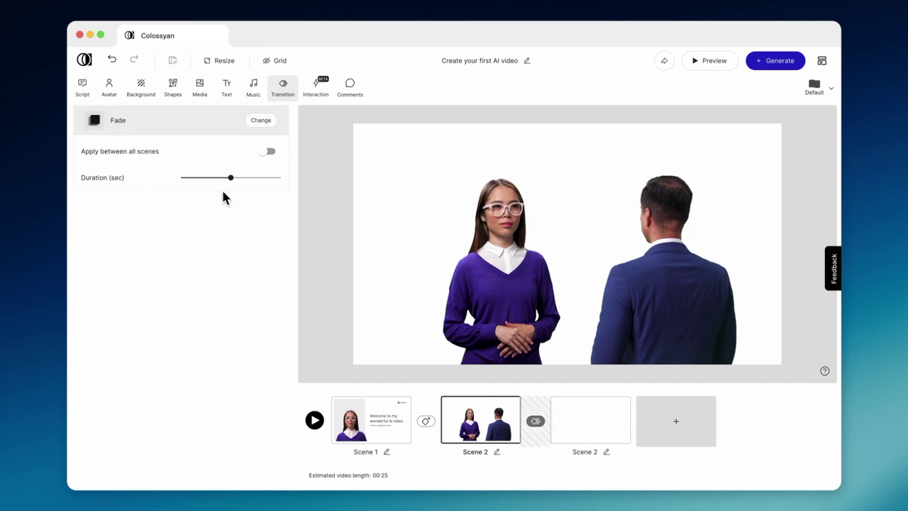